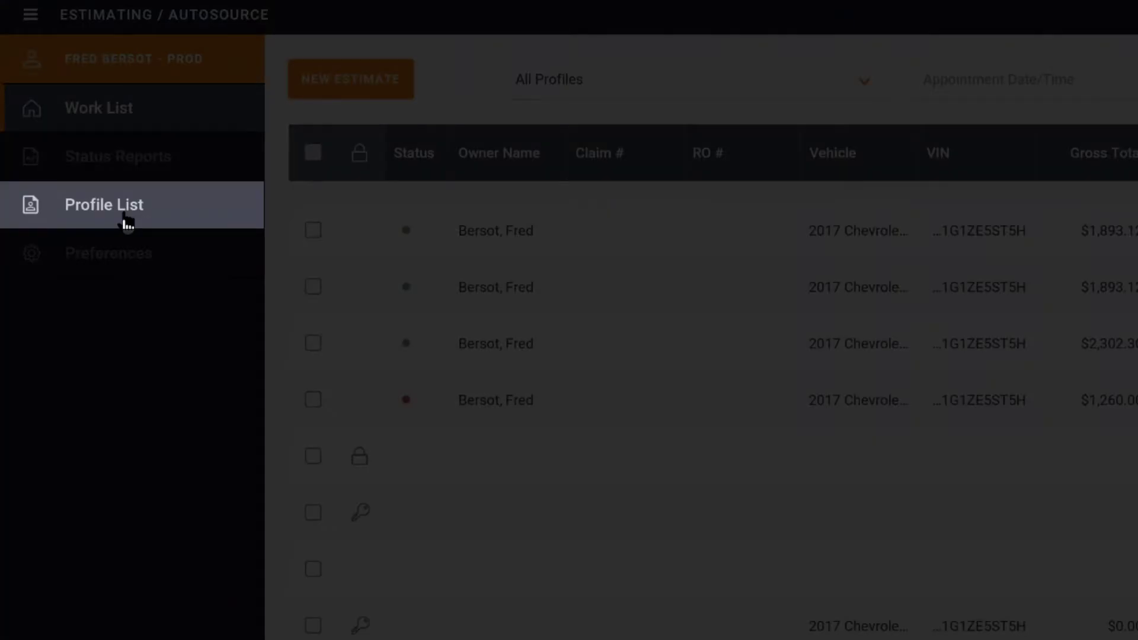
# Go to the Test profile and show its rate templates (Default and New rates)
pyautogui.click(126, 222)
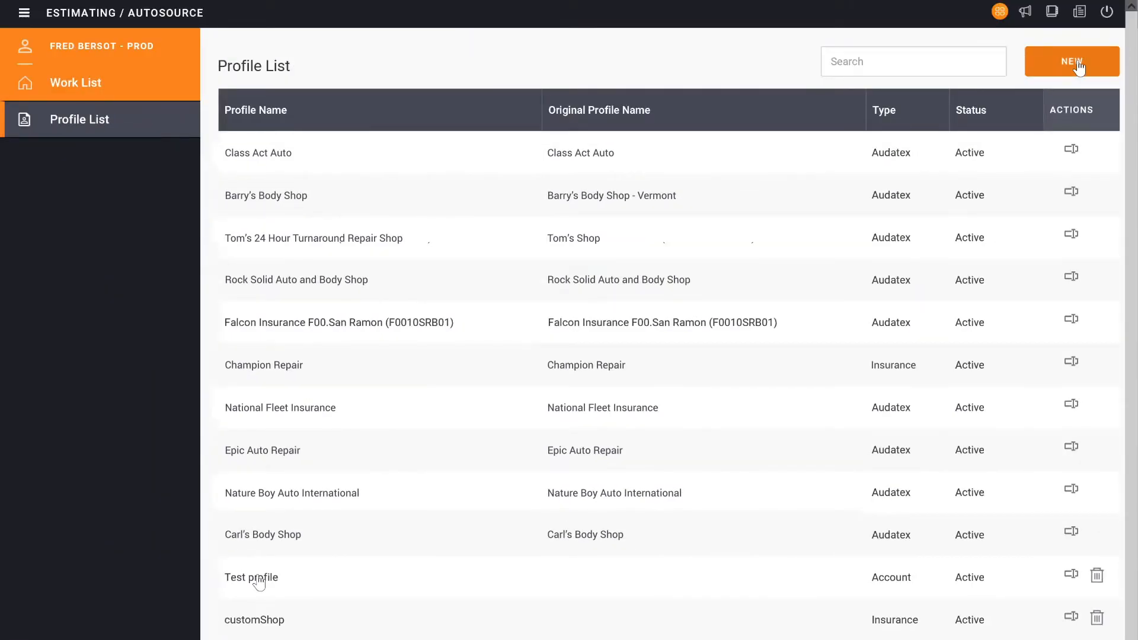
pyautogui.click(1076, 65)
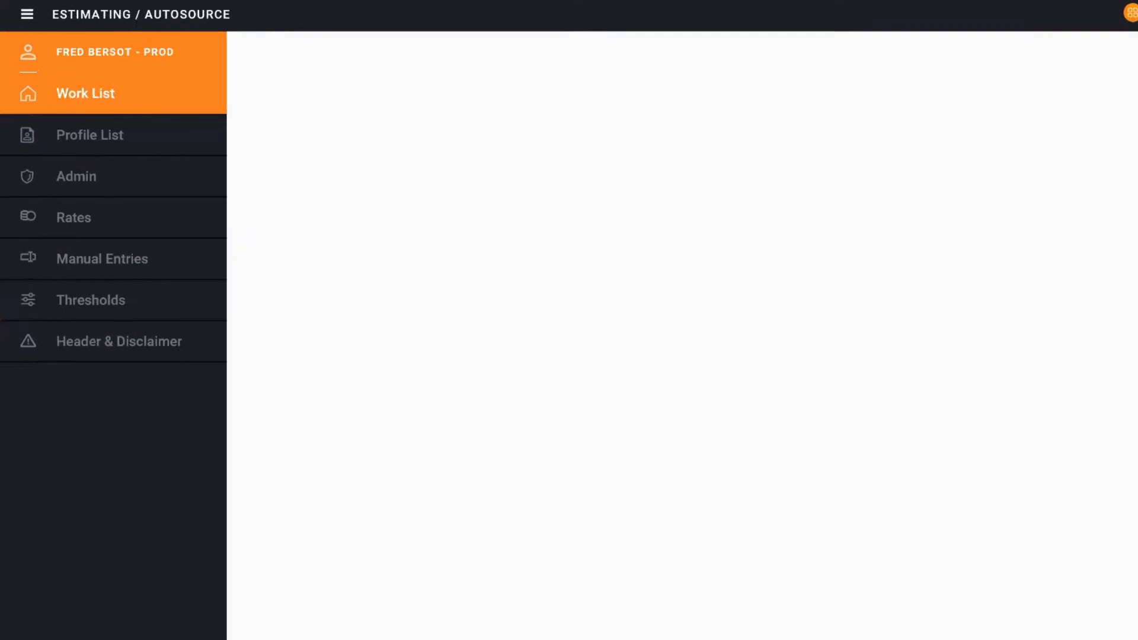
pyautogui.click(65, 192)
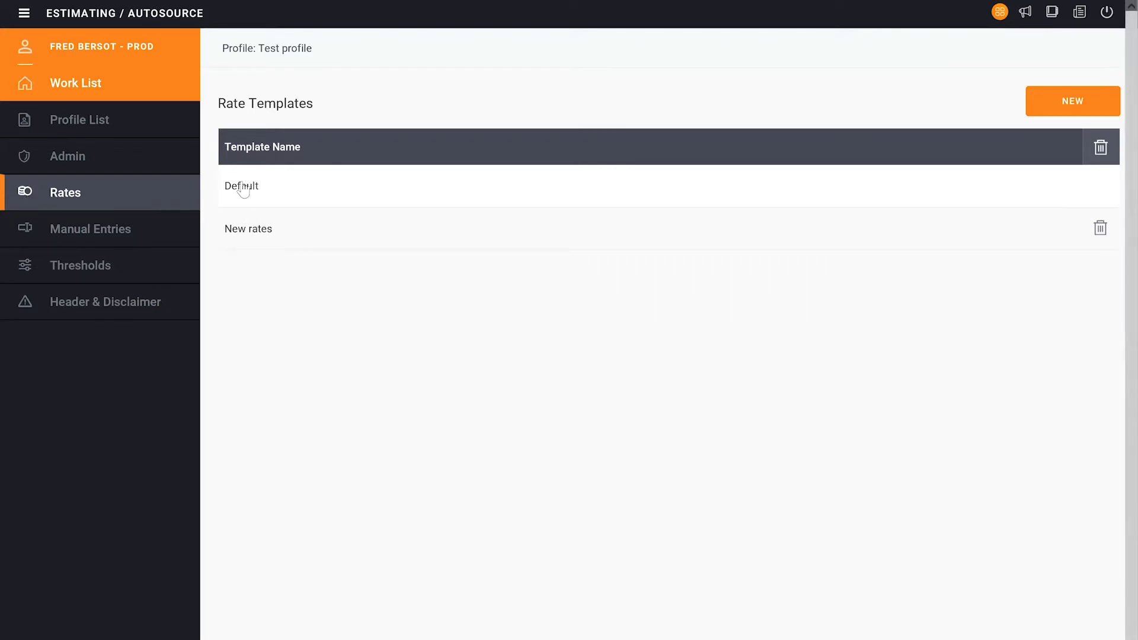
# Set the Default template's Sheet Metal and Refinish rates to $65.00 and save it
pyautogui.click(244, 187)
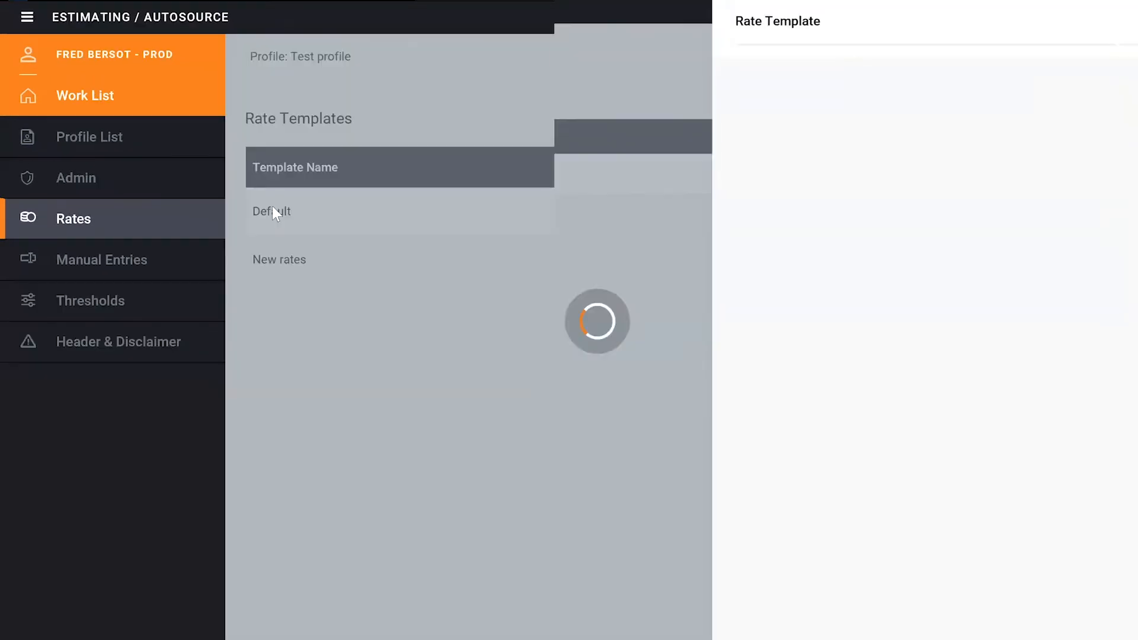
pyautogui.doubleClick(626, 193)
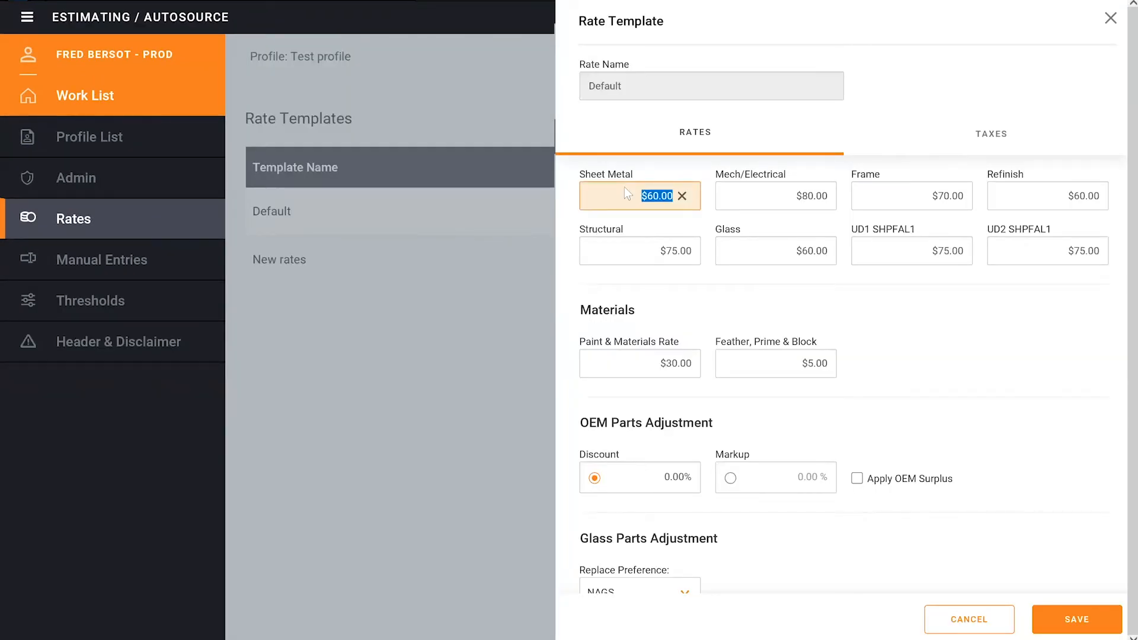
pyautogui.write('65')
pyautogui.press('Tab')
pyautogui.press('Tab')
pyautogui.press('Tab')
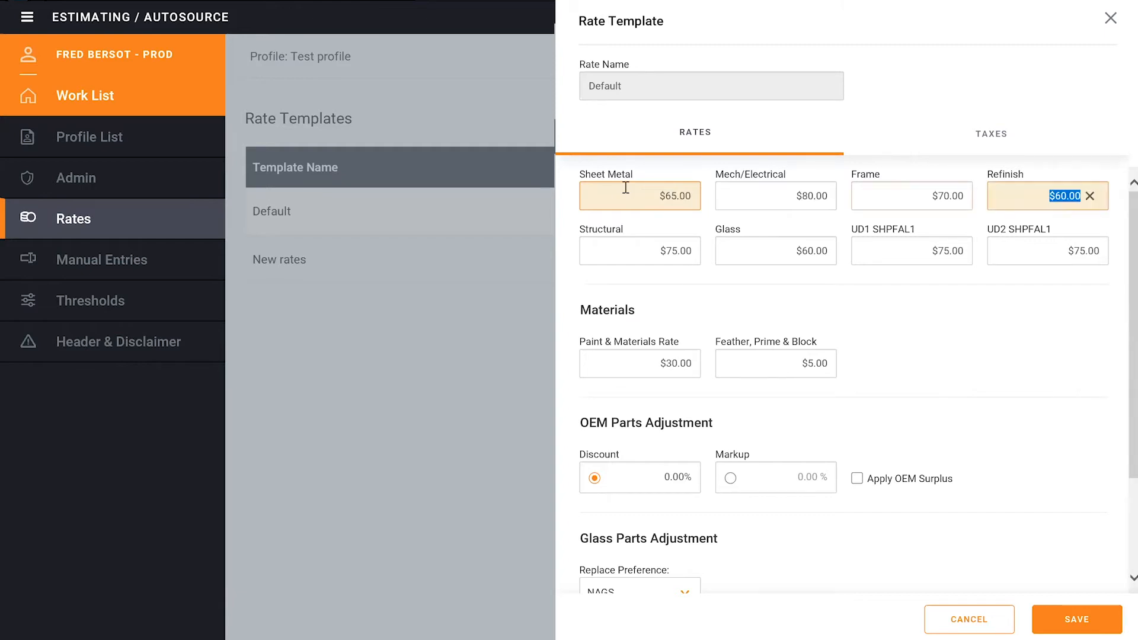
pyautogui.write('65')
pyautogui.press('Tab')
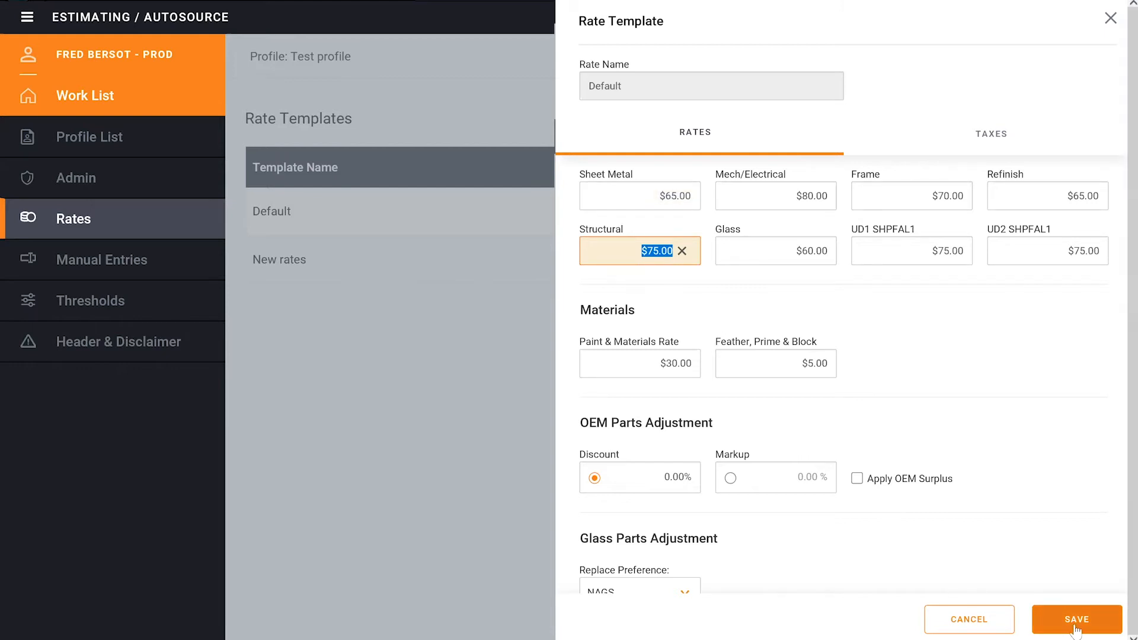
pyautogui.scroll(-3, 1076, 627)
pyautogui.scroll(-2, 1077, 627)
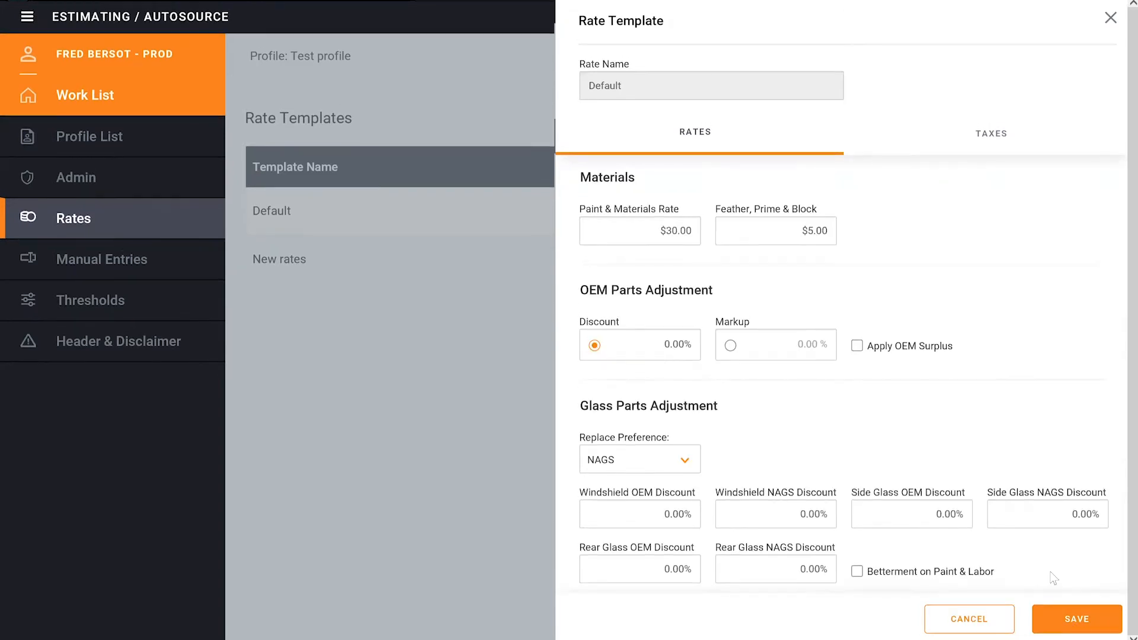
pyautogui.click(1078, 624)
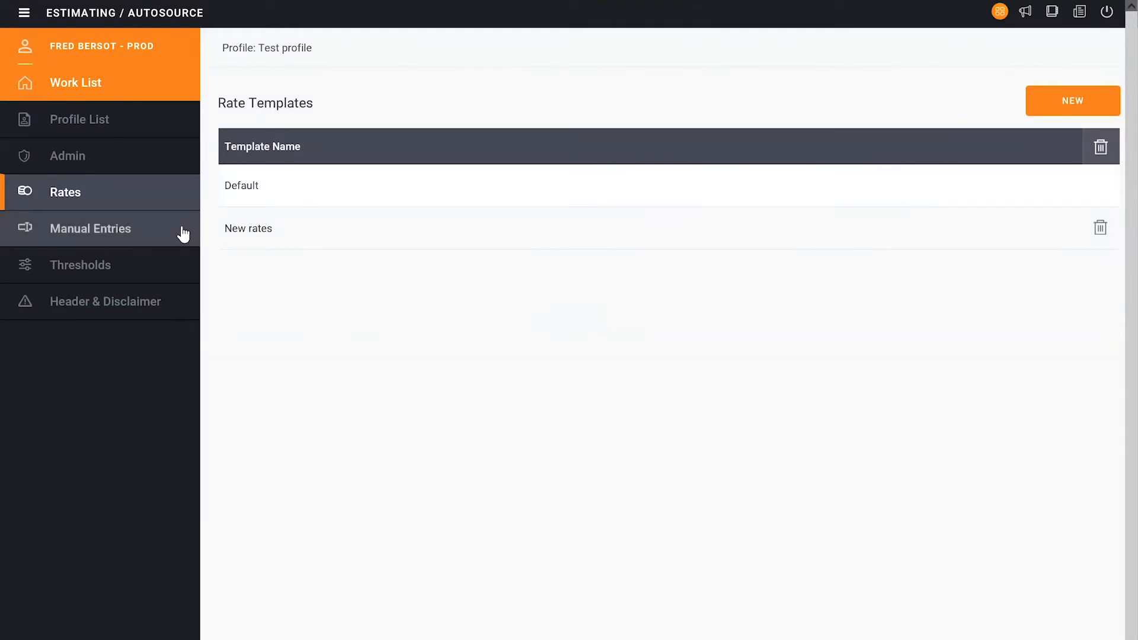
# Show the Frequently Used category in Manual Entries and list its part types
pyautogui.click(92, 225)
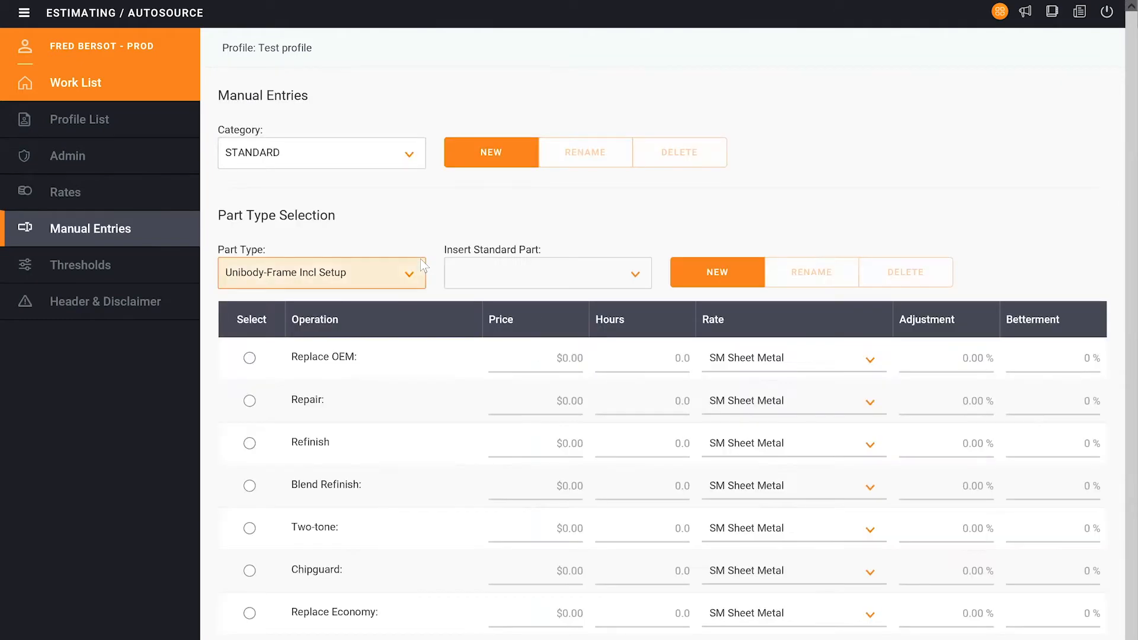
pyautogui.click(329, 152)
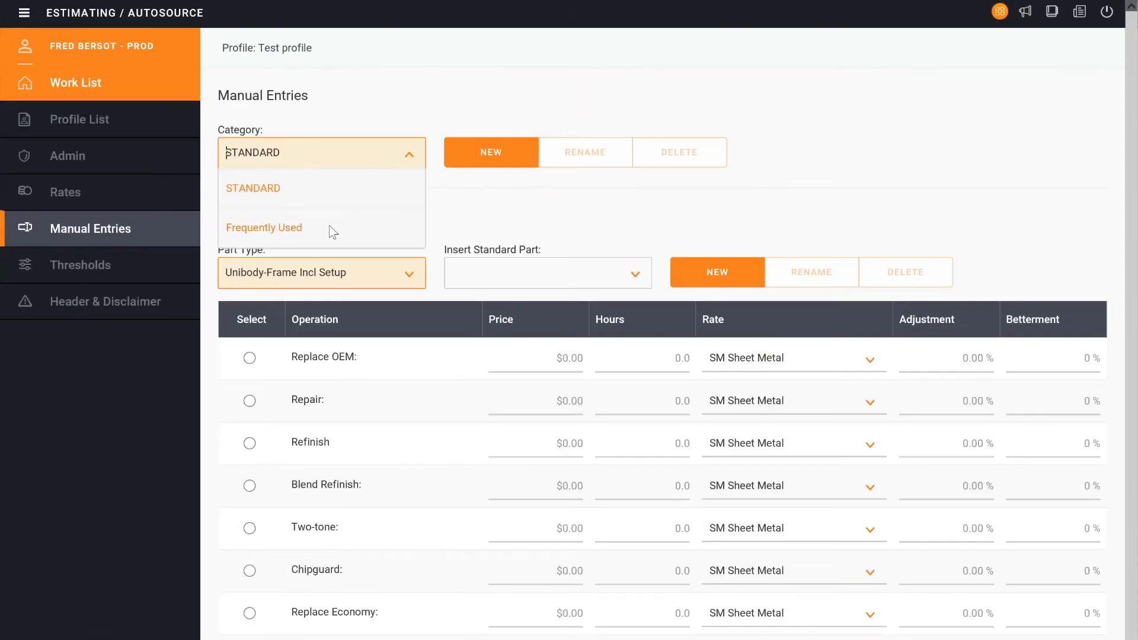
pyautogui.click(197, 237)
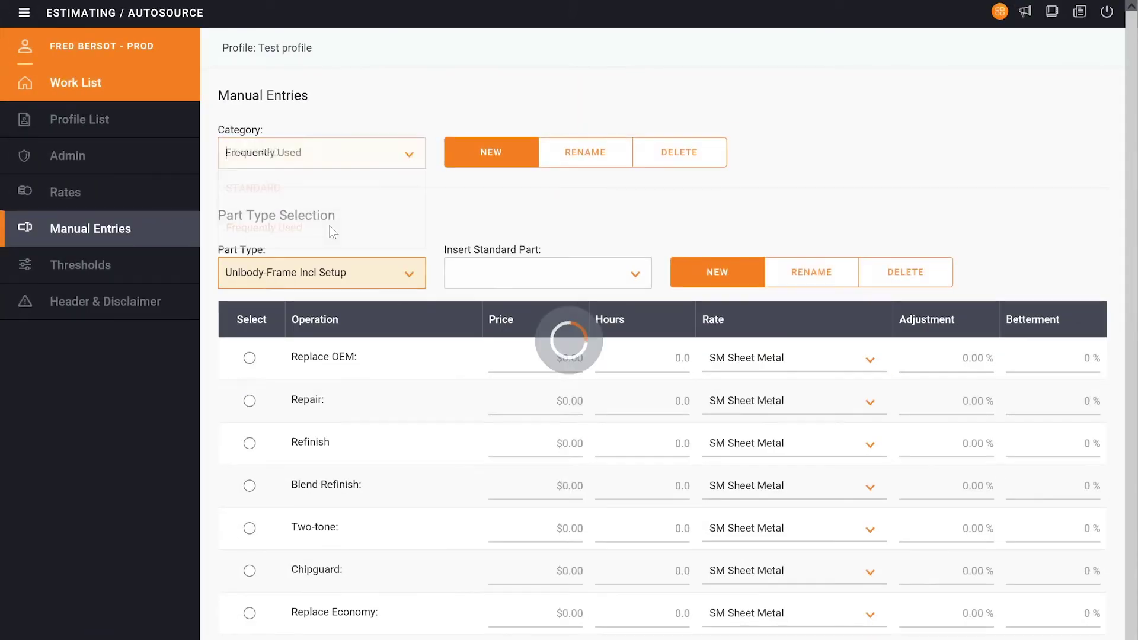
pyautogui.click(409, 274)
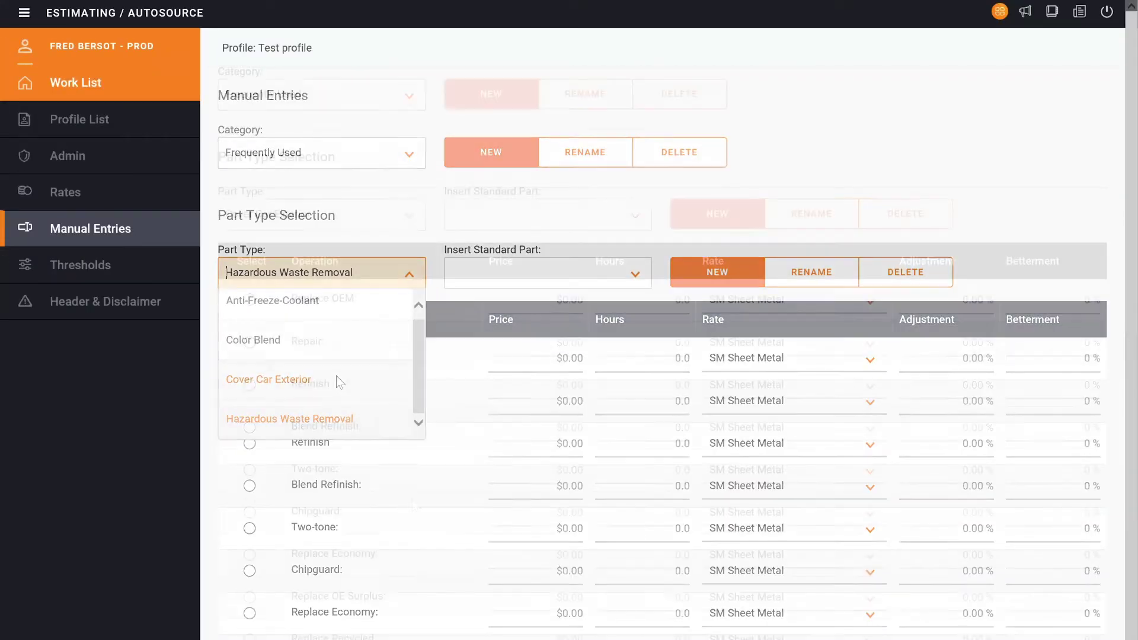
# Set Cover Car Exterior's Additional Labor price to $15.00, then show the Admin owner details
pyautogui.click(336, 380)
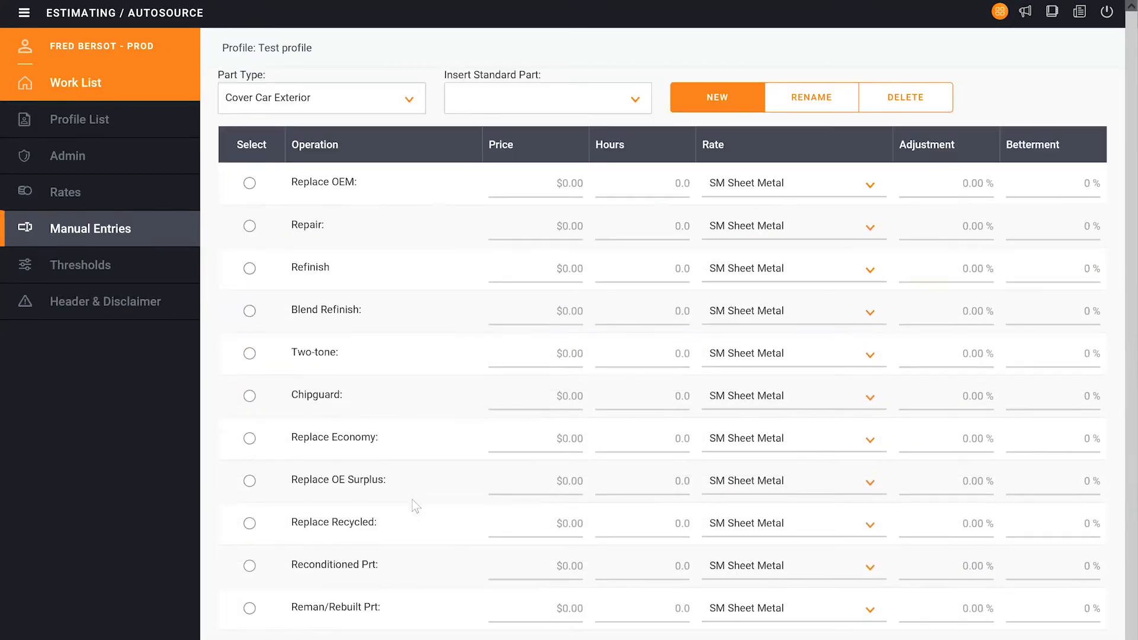
pyautogui.scroll(-5, 412, 499)
pyautogui.scroll(-3, 412, 499)
pyautogui.scroll(-2, 412, 499)
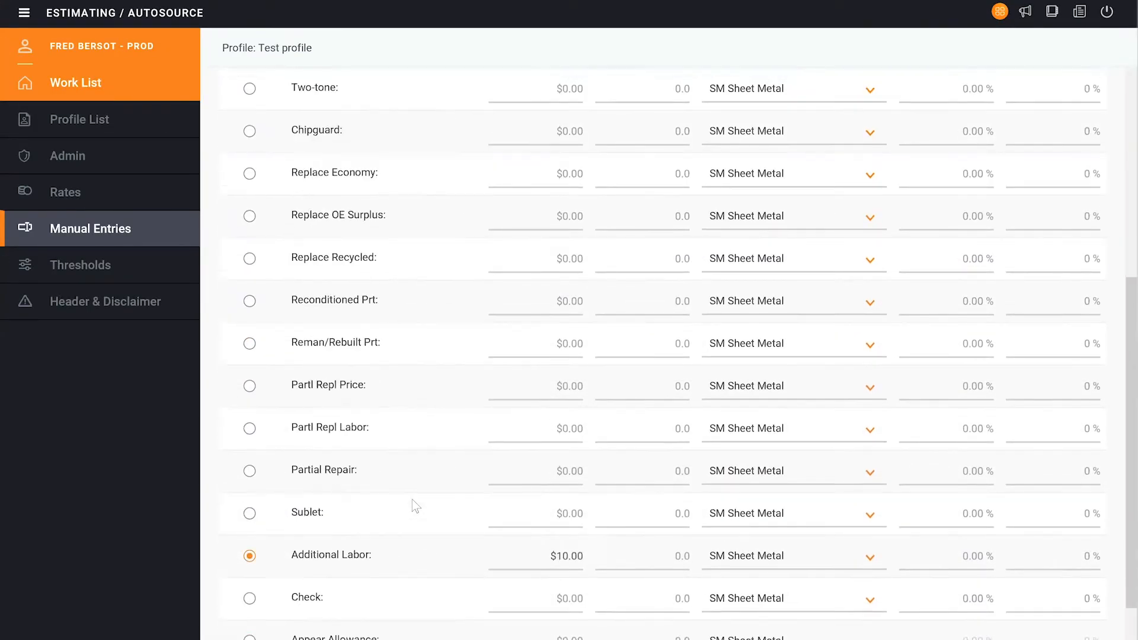
pyautogui.click(573, 521)
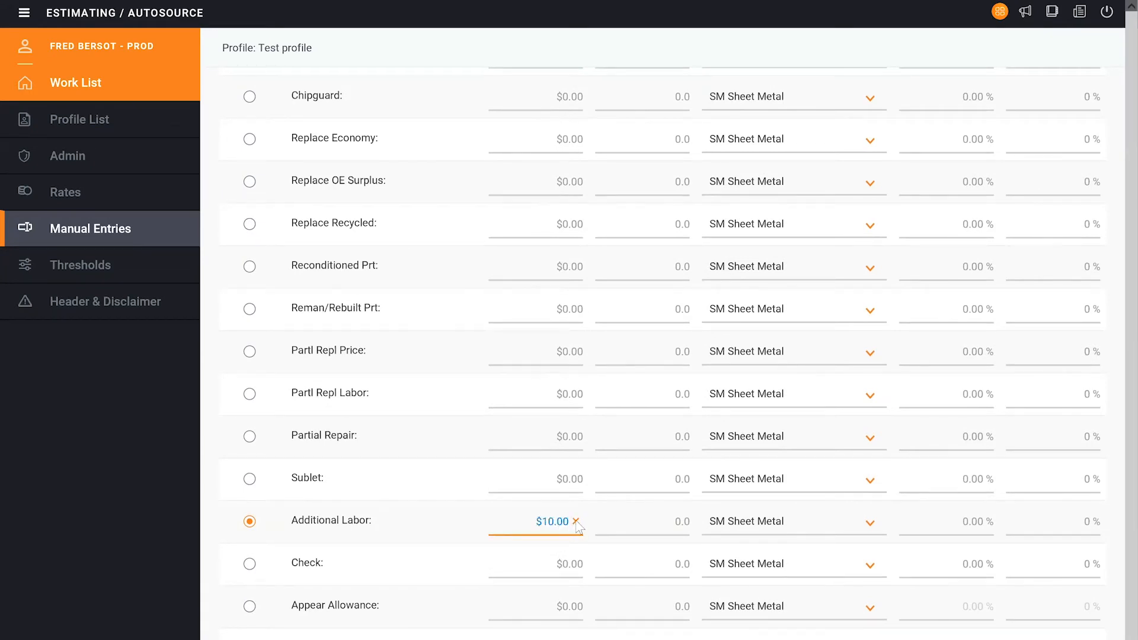
pyautogui.click(575, 523)
pyautogui.write('15')
pyautogui.press('Tab')
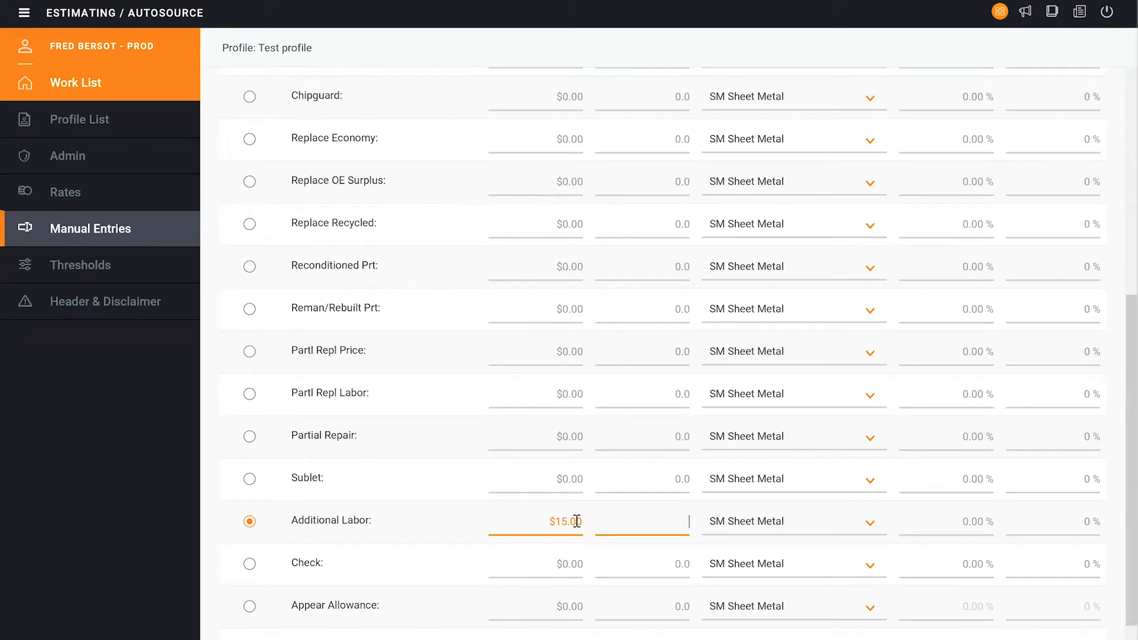
pyautogui.click(80, 156)
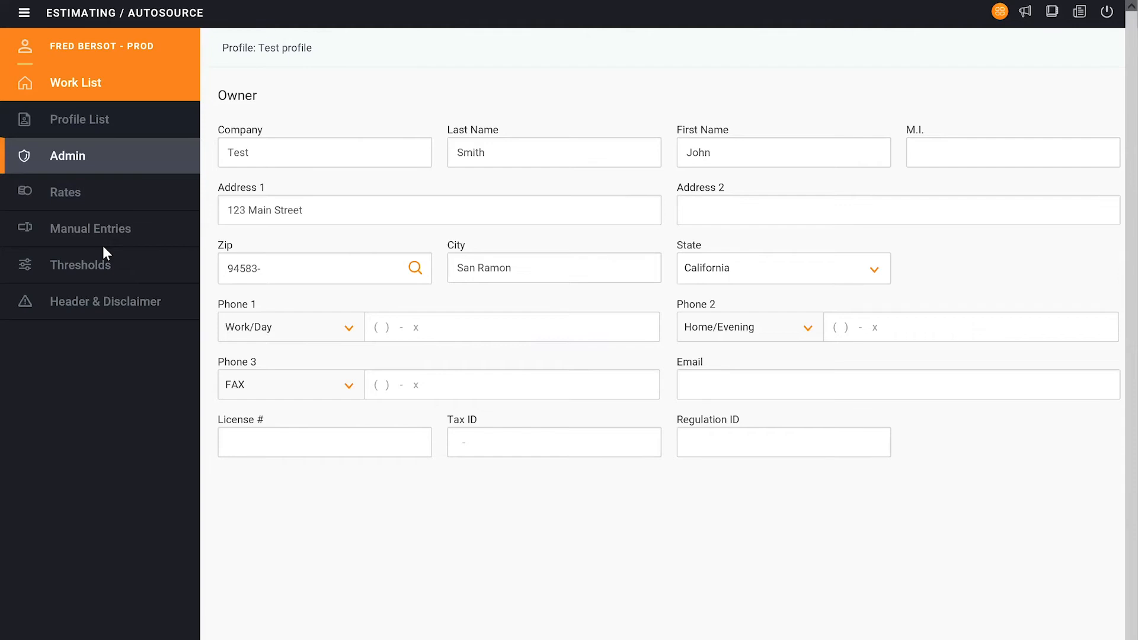
# Change the total loss warning threshold from 70% to 65% and move to Header & Disclaimer
pyautogui.click(83, 263)
pyautogui.click(353, 333)
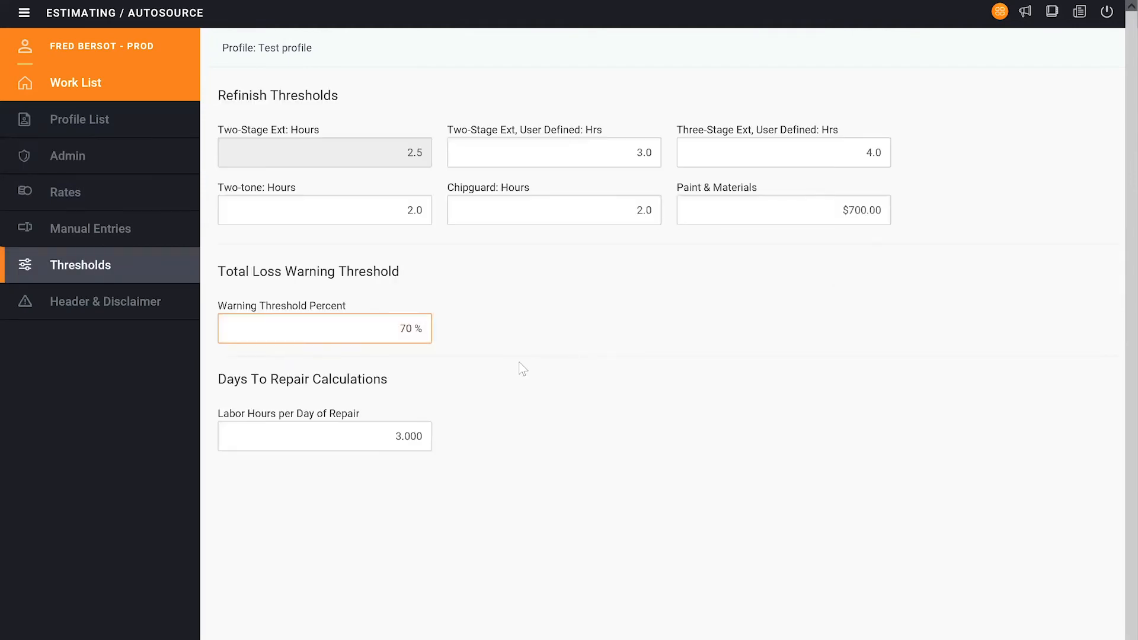
pyautogui.click(386, 329)
pyautogui.doubleClick(387, 329)
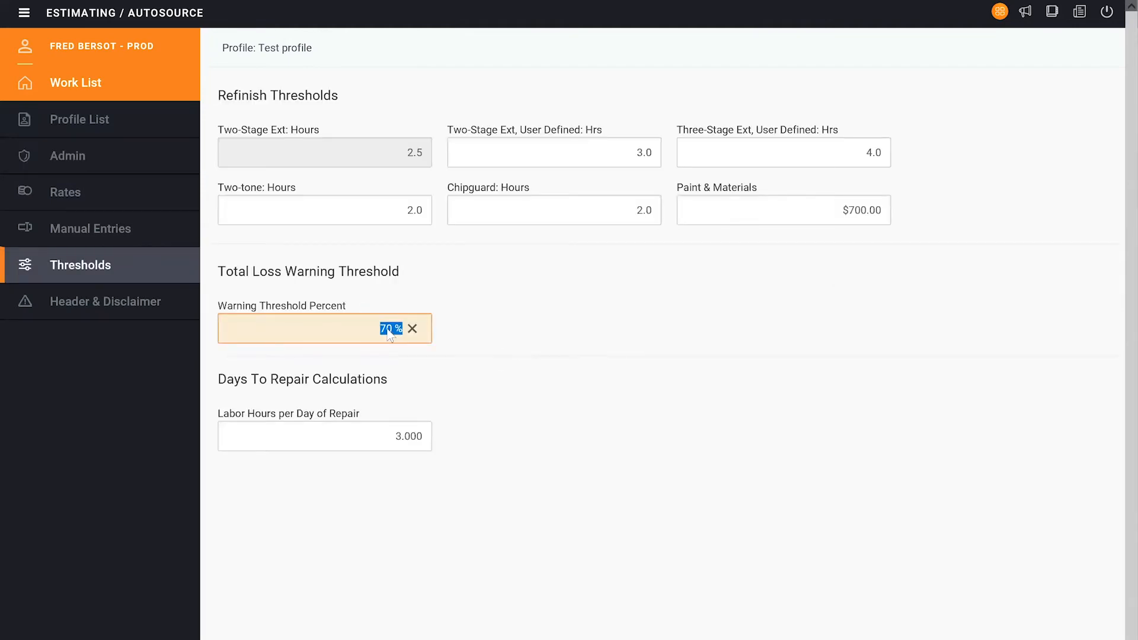
pyautogui.write('65')
pyautogui.press('Tab')
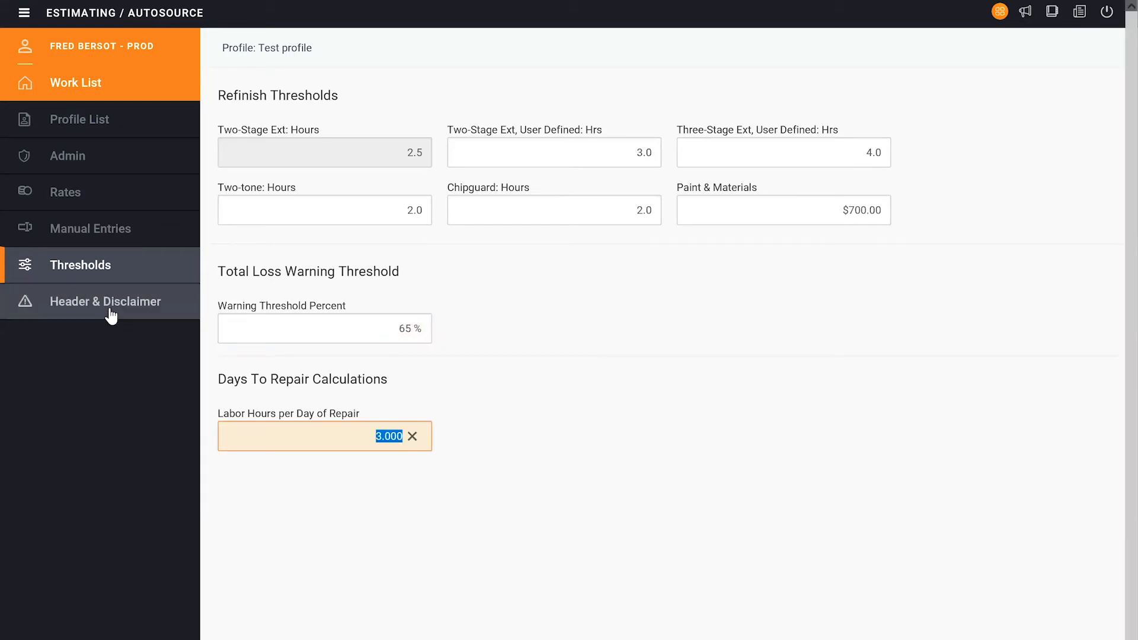
pyautogui.click(109, 307)
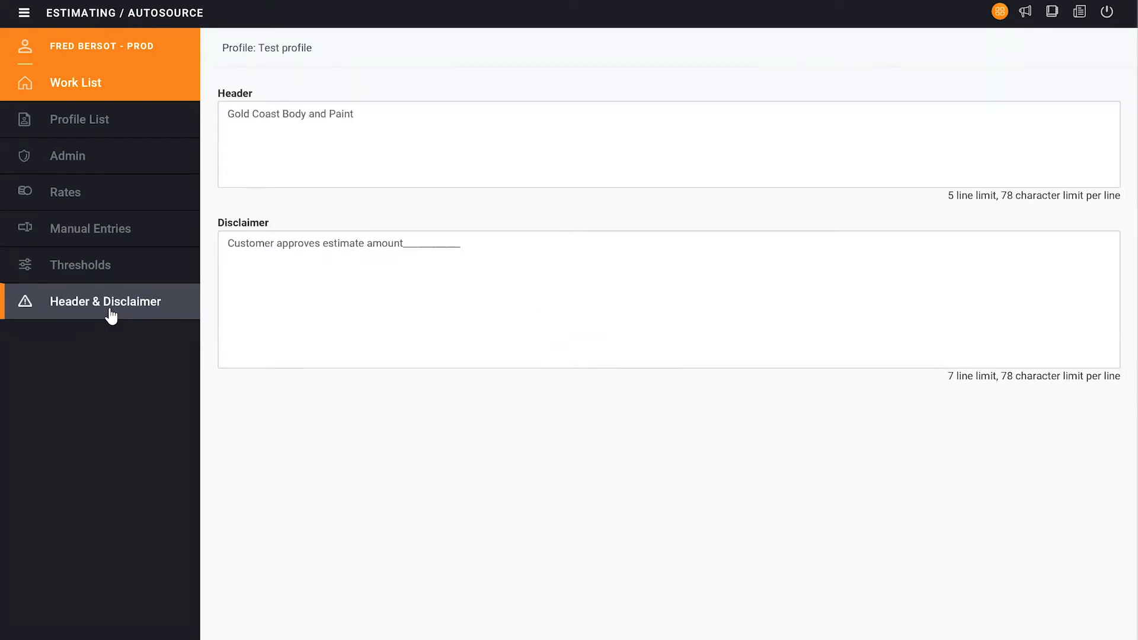
# Edit the disclaimer to read 'Customer approves estimate amount $' before the blank line
pyautogui.click(472, 254)
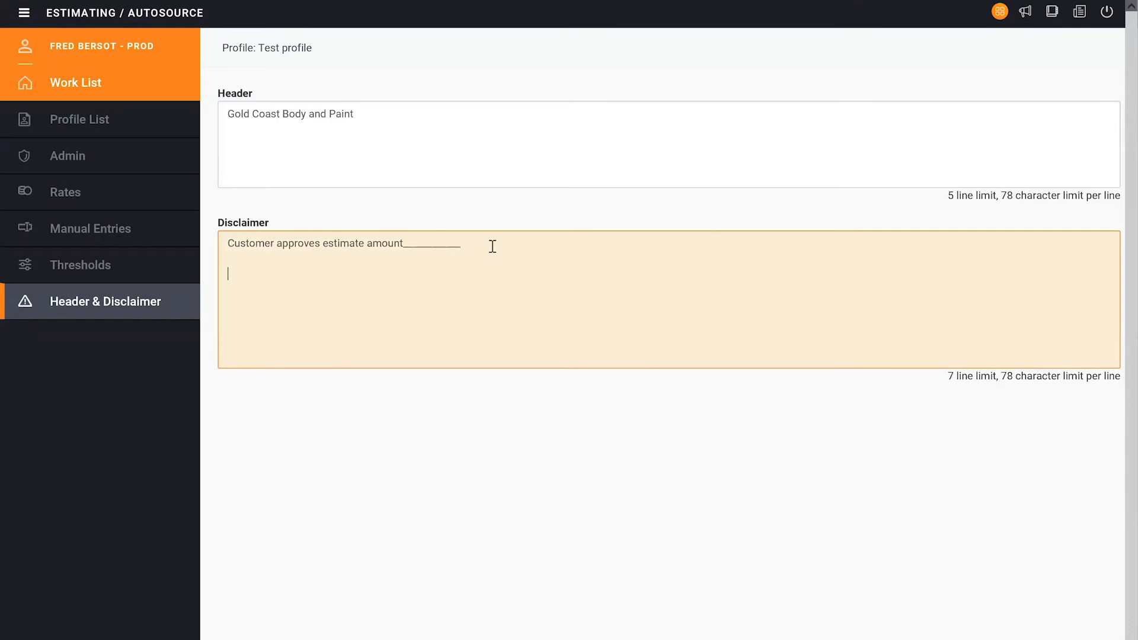
pyautogui.write('Wa')
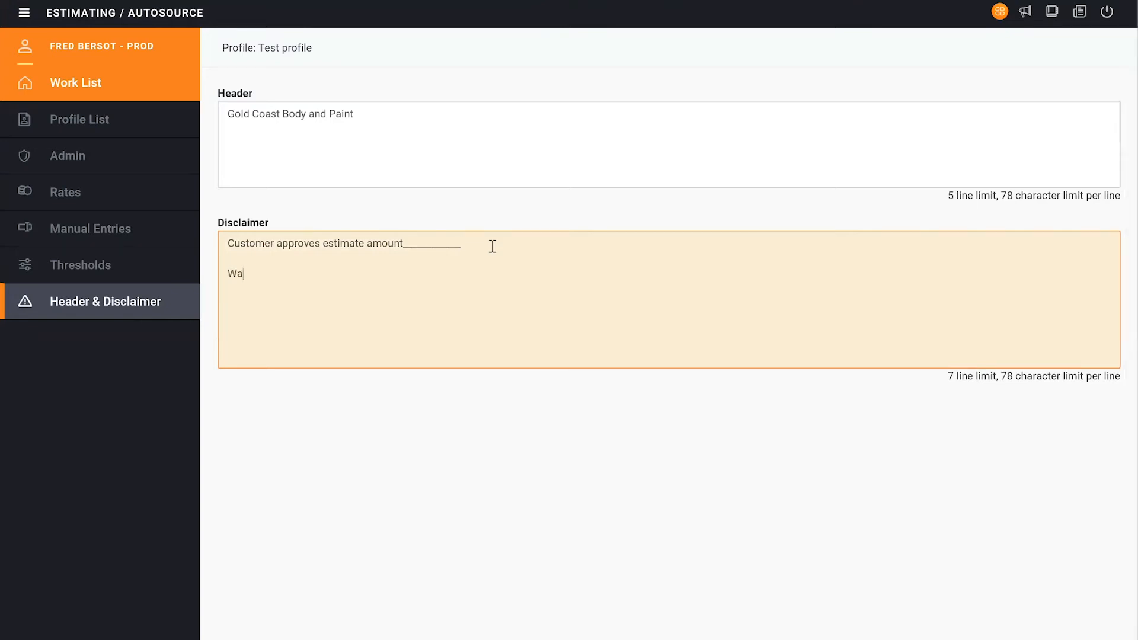
pyautogui.press('BackSpace')
pyautogui.press('BackSpace')
pyautogui.press('BackSpace')
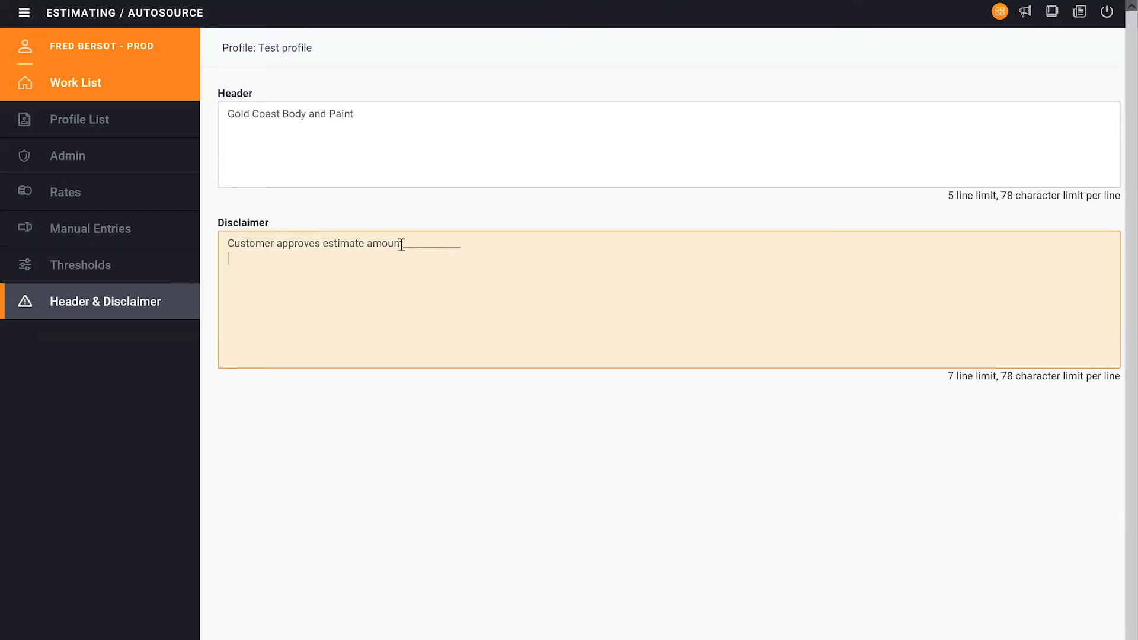
pyautogui.write('$')
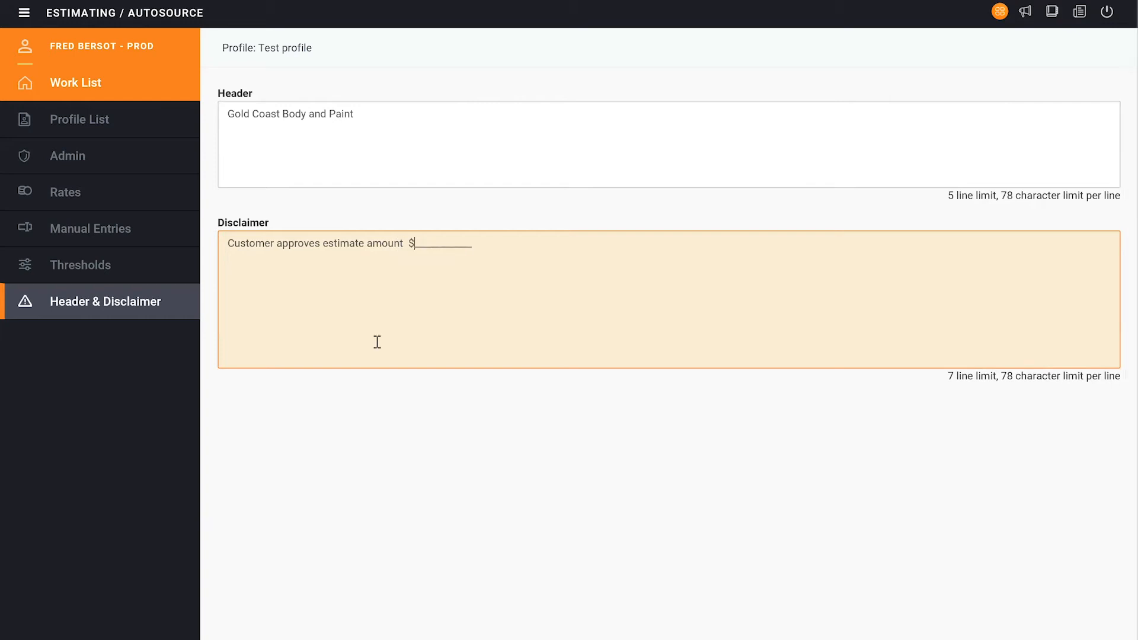
# Create a new estimate from the Work List using the Test profile
pyautogui.click(93, 84)
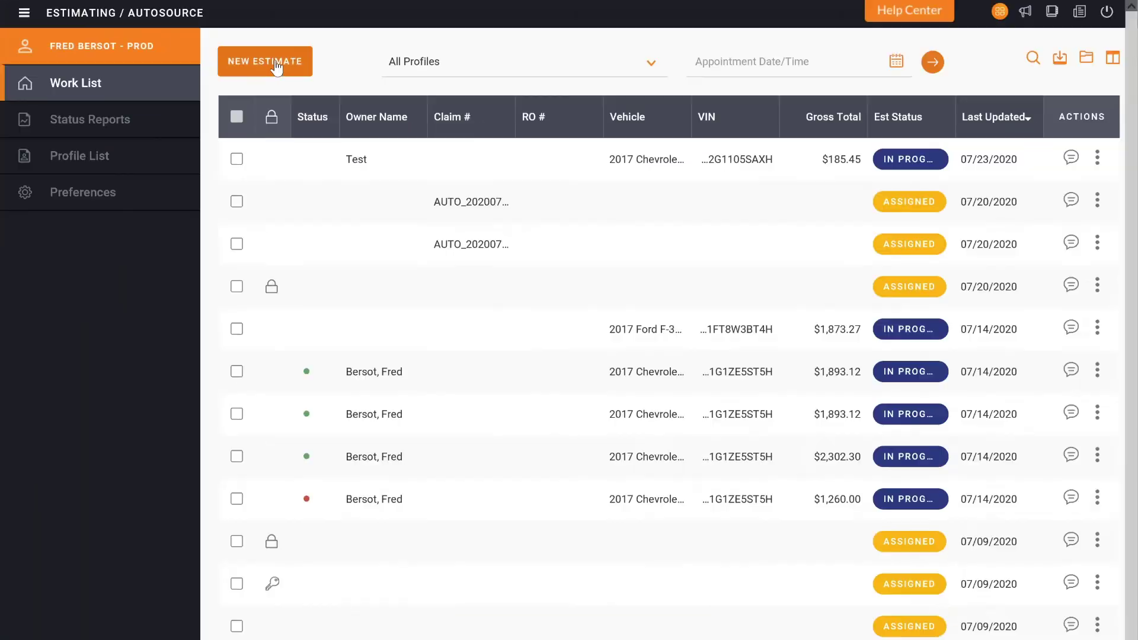
pyautogui.click(191, 84)
pyautogui.click(404, 233)
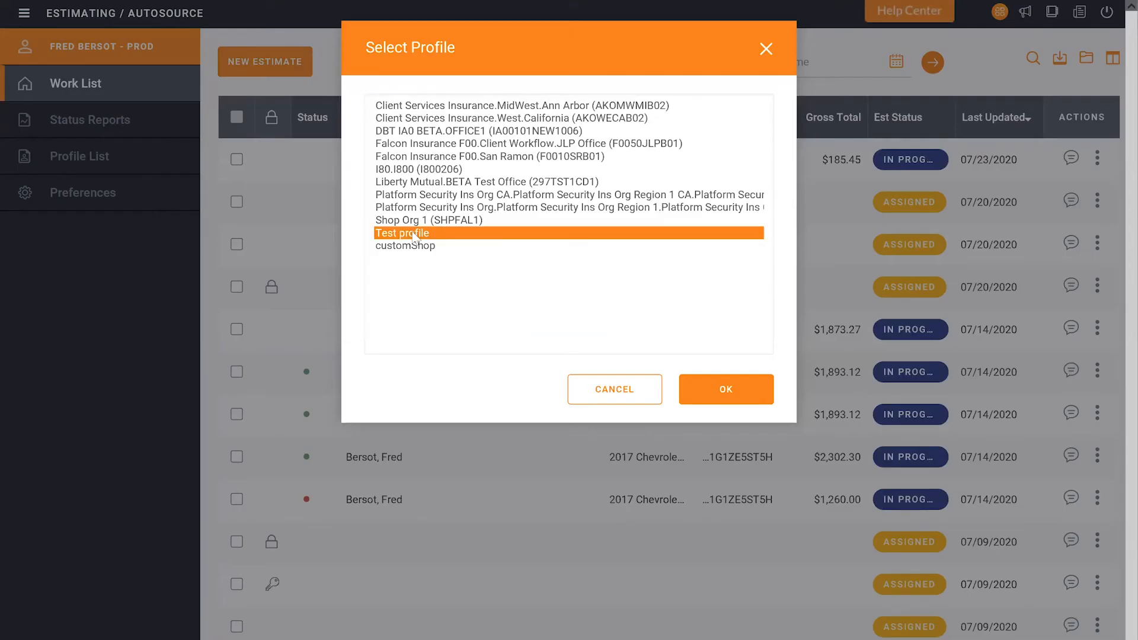
pyautogui.click(725, 389)
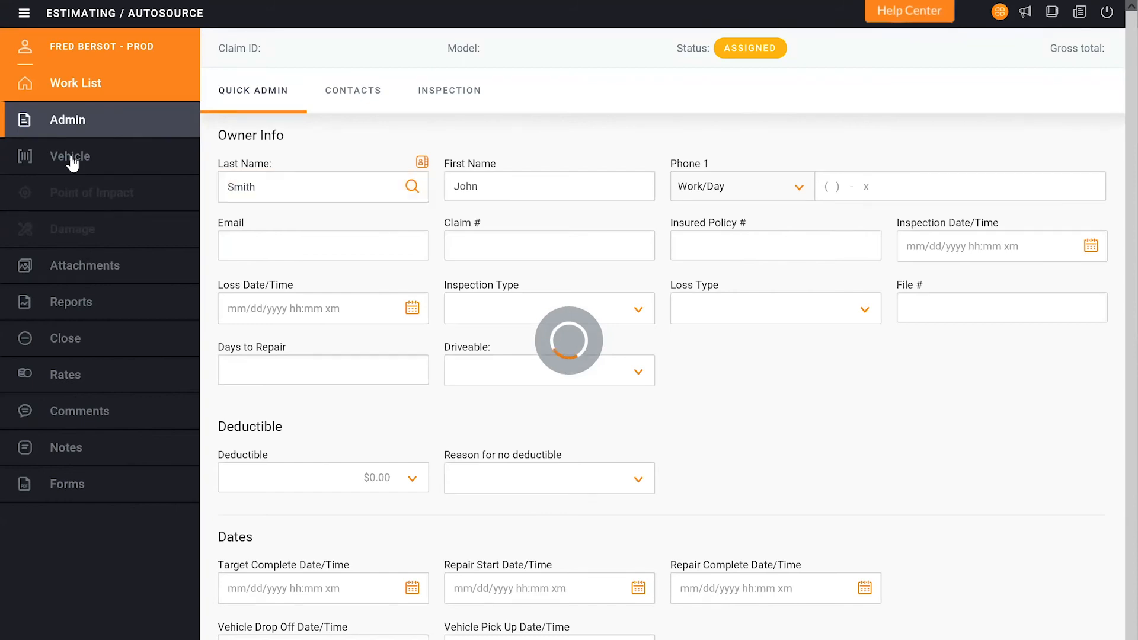
# Decode the inspection VIN to a 2017 Chevrolet Impala and go to the estimate's rates
pyautogui.click(71, 159)
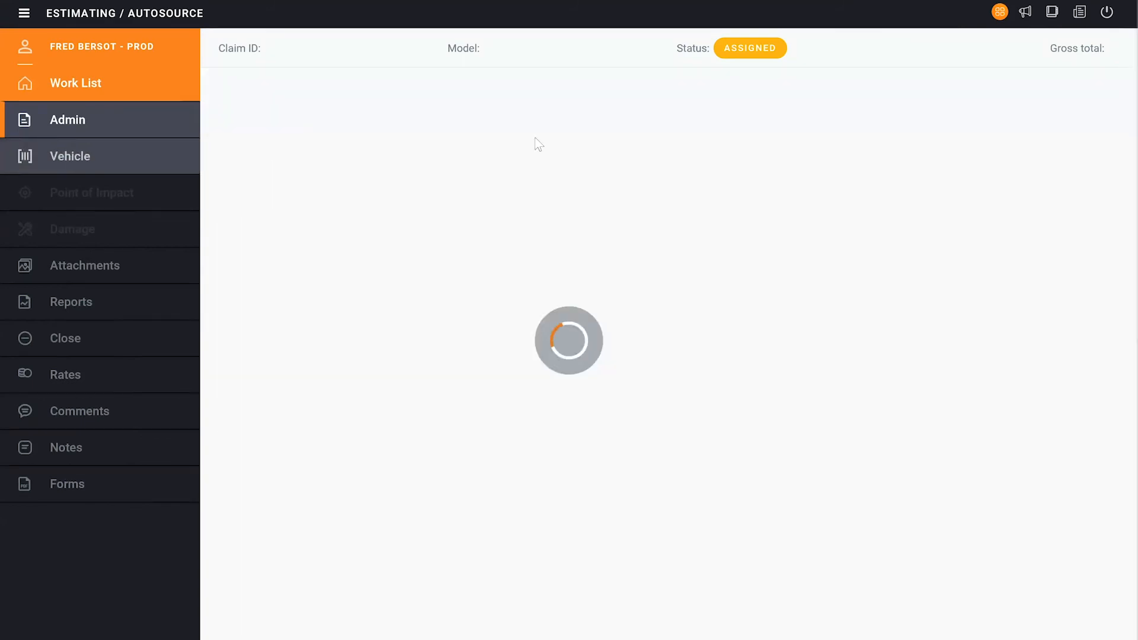
pyautogui.click(485, 218)
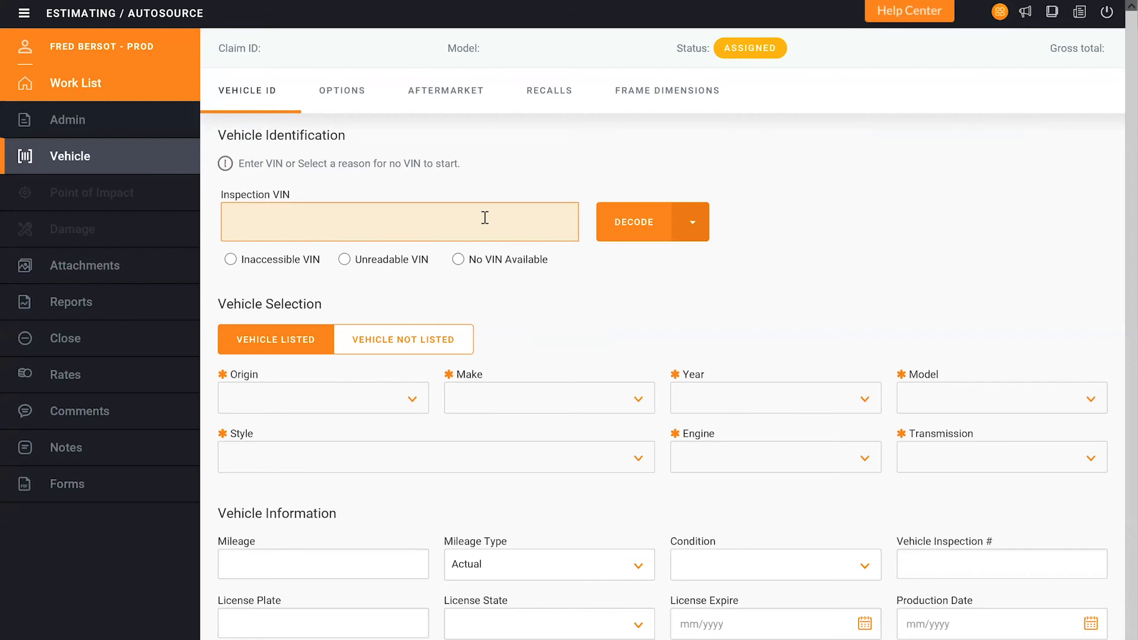
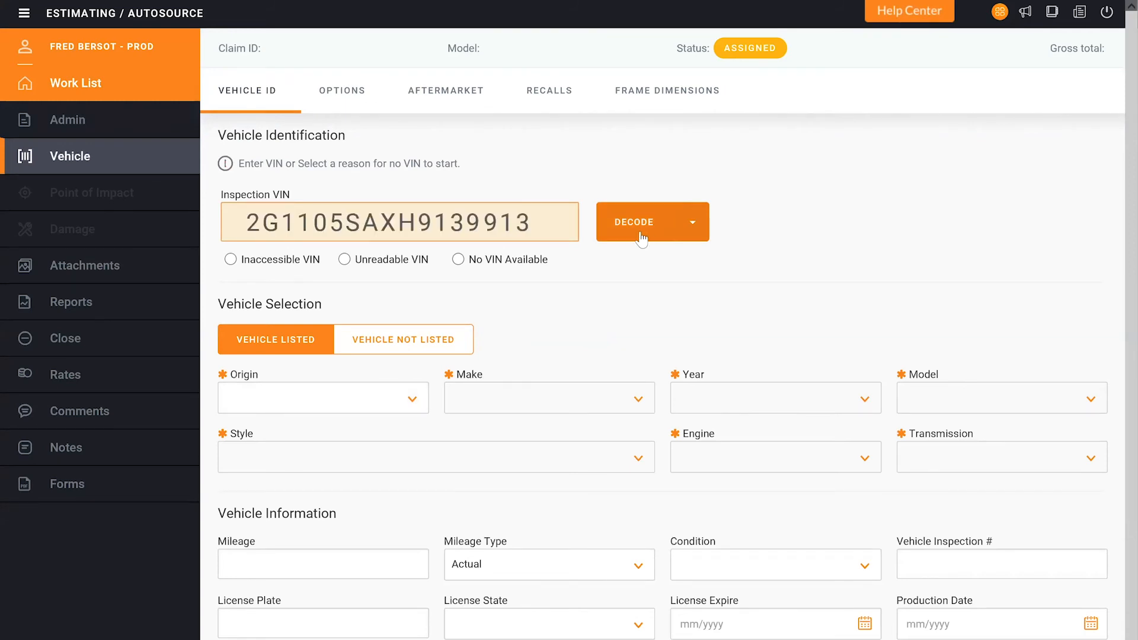
pyautogui.click(642, 227)
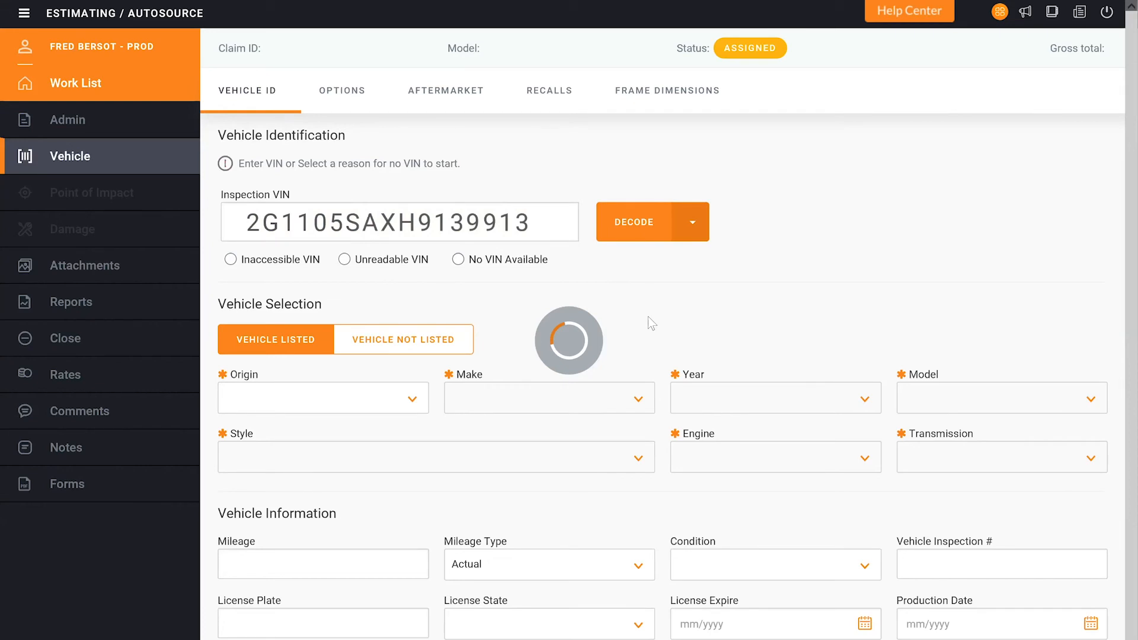
pyautogui.click(89, 378)
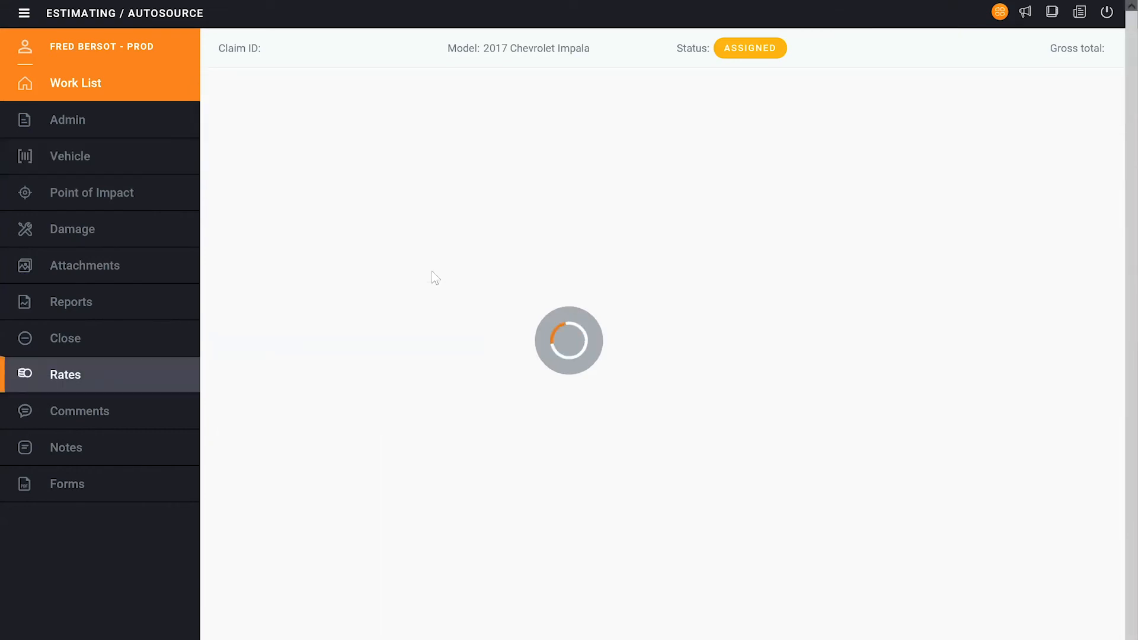
# Review the $65.00 Sheet Metal rate and remaining charges, then move to Damage
pyautogui.click(391, 260)
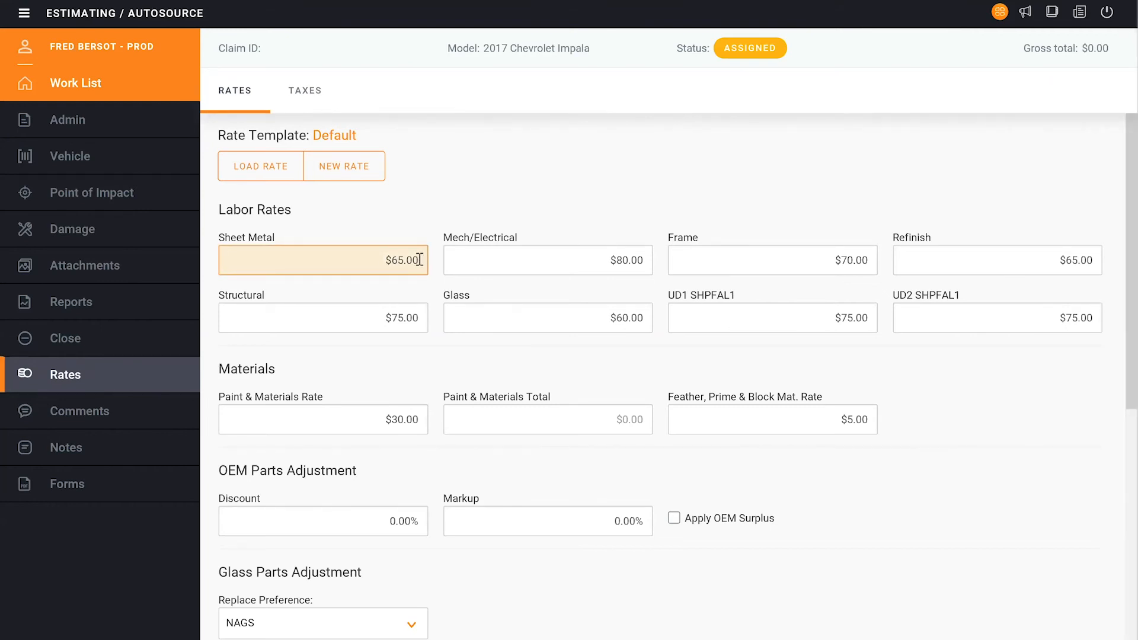
pyautogui.scroll(-2, 419, 260)
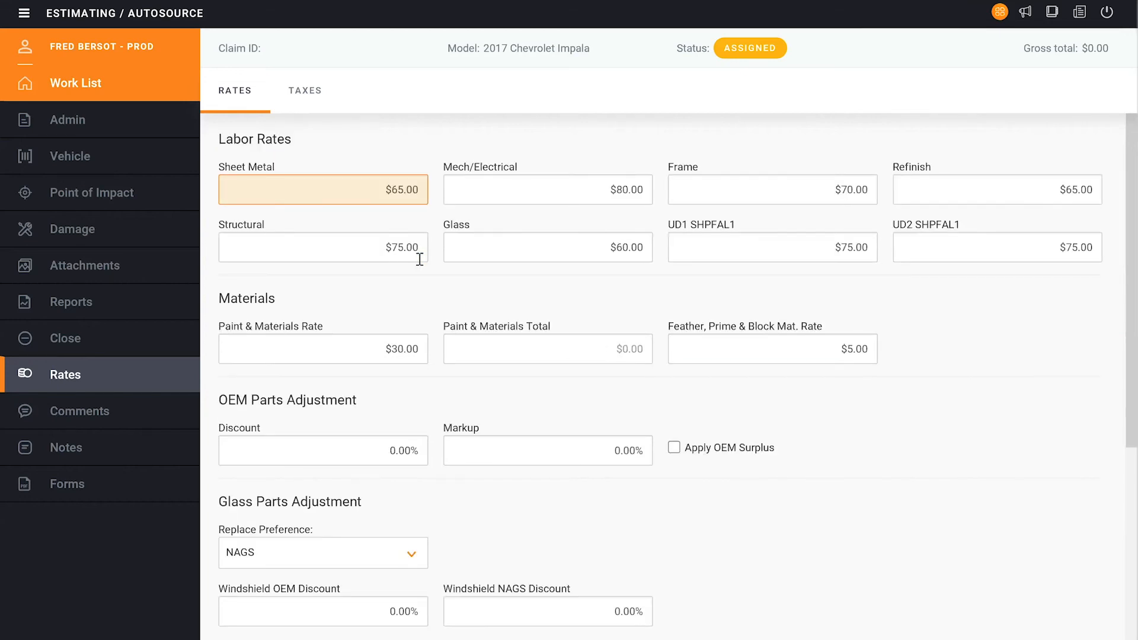
pyautogui.scroll(-1, 419, 260)
pyautogui.scroll(-8, 420, 266)
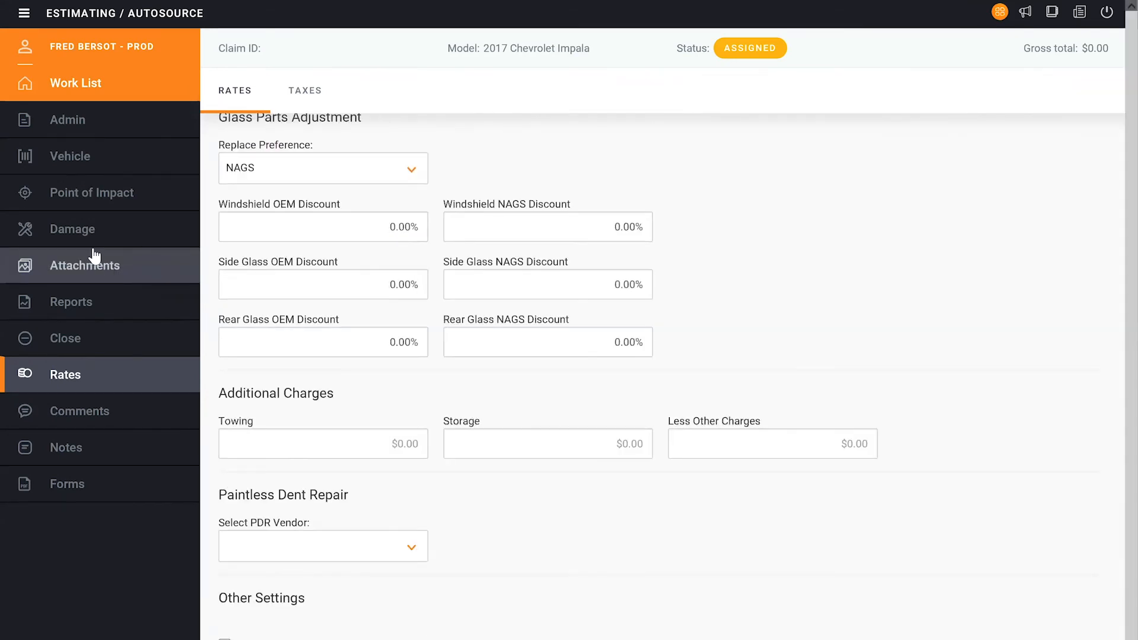
pyautogui.click(87, 233)
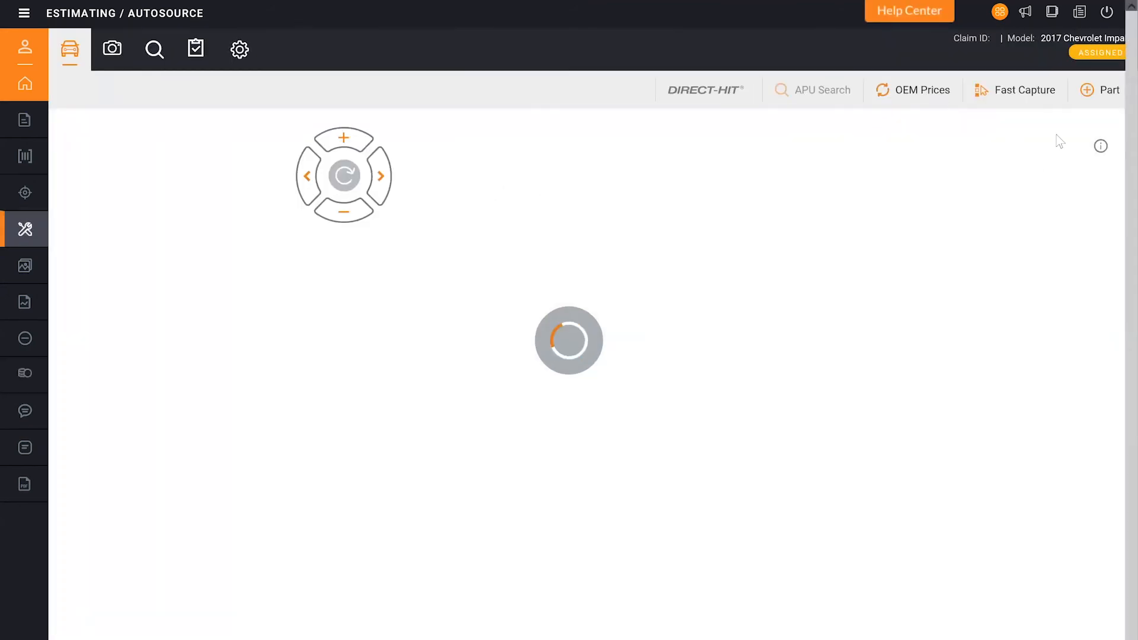
# Add Cover Car Exterior from the Frequently Used category, bringing the total to $15.75
pyautogui.click(1099, 90)
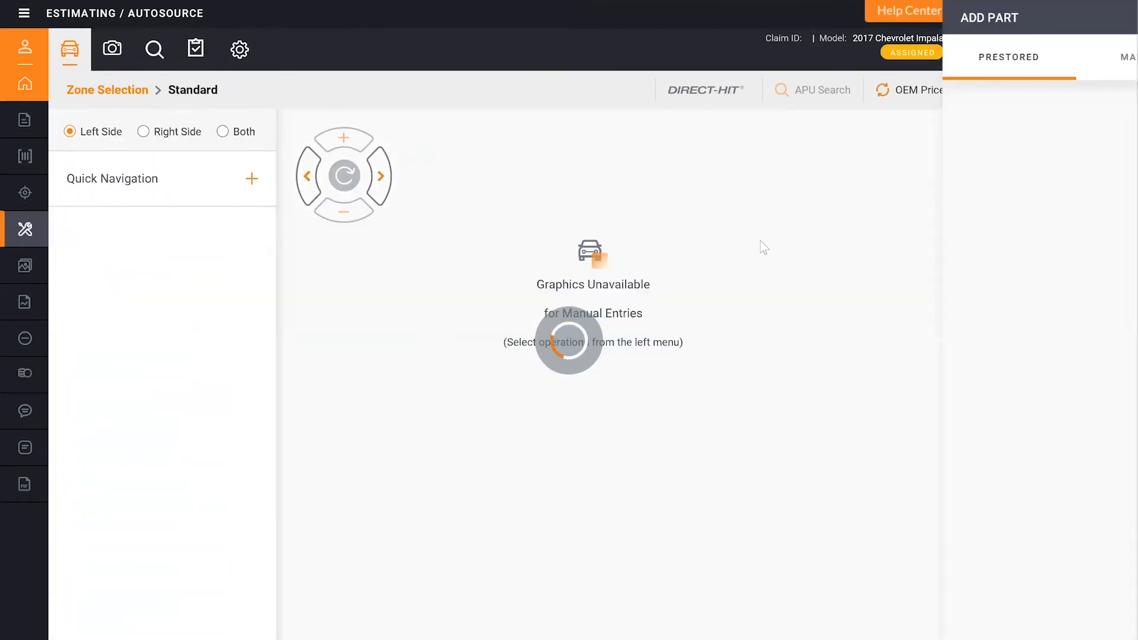
pyautogui.click(963, 131)
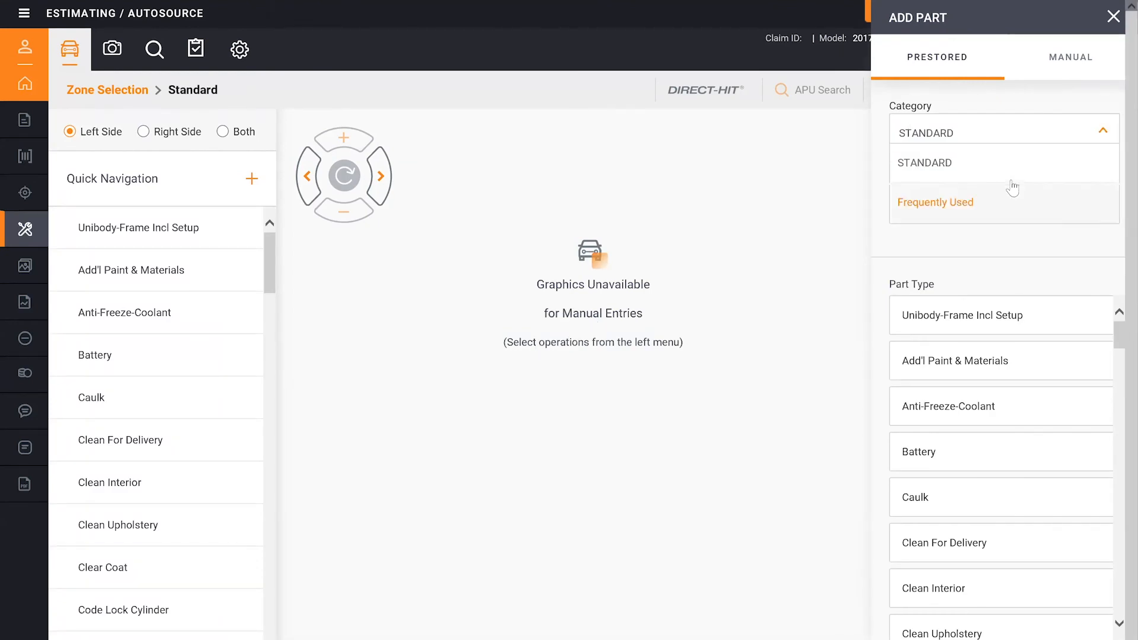
pyautogui.click(936, 202)
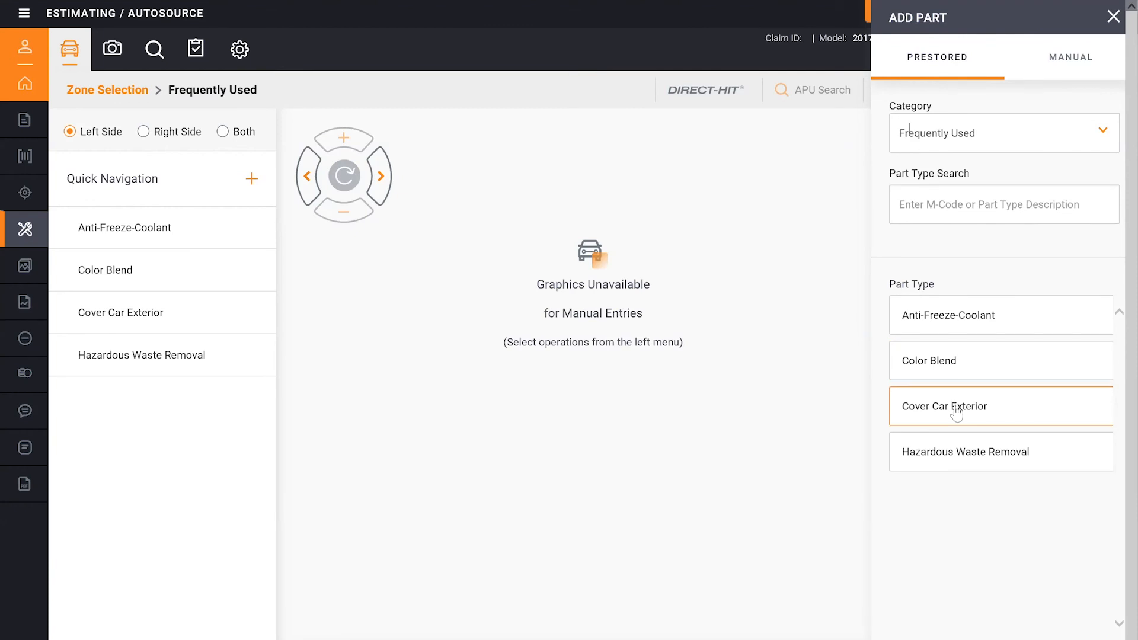
pyautogui.click(959, 411)
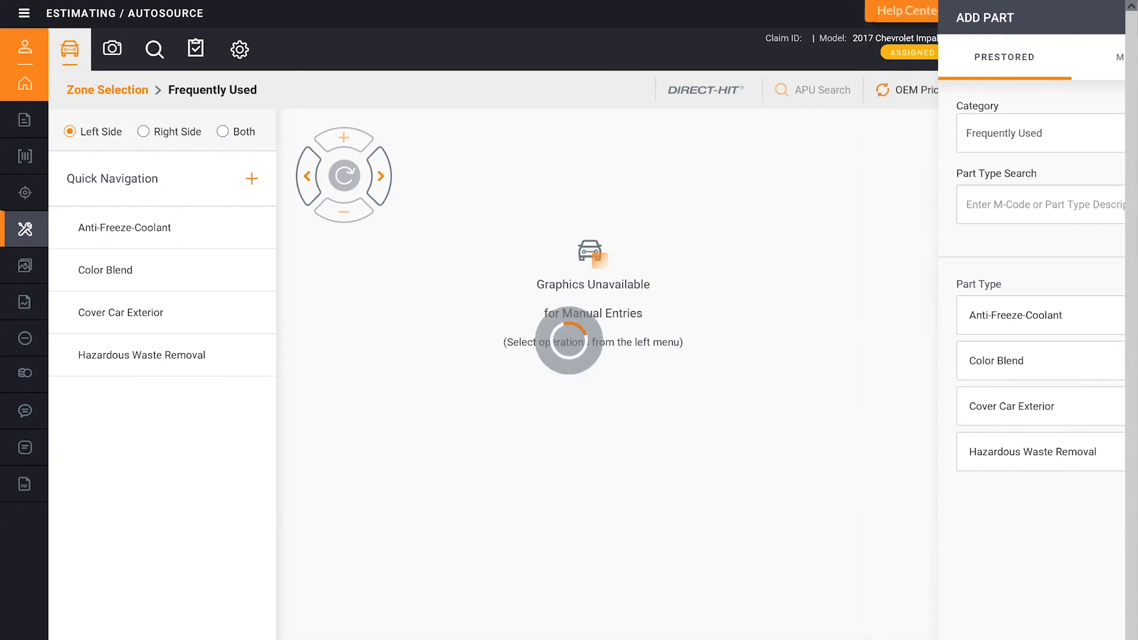
# View the Damage List showing the Cover Car Exterior additional labor line totalling $15.75
pyautogui.click(196, 49)
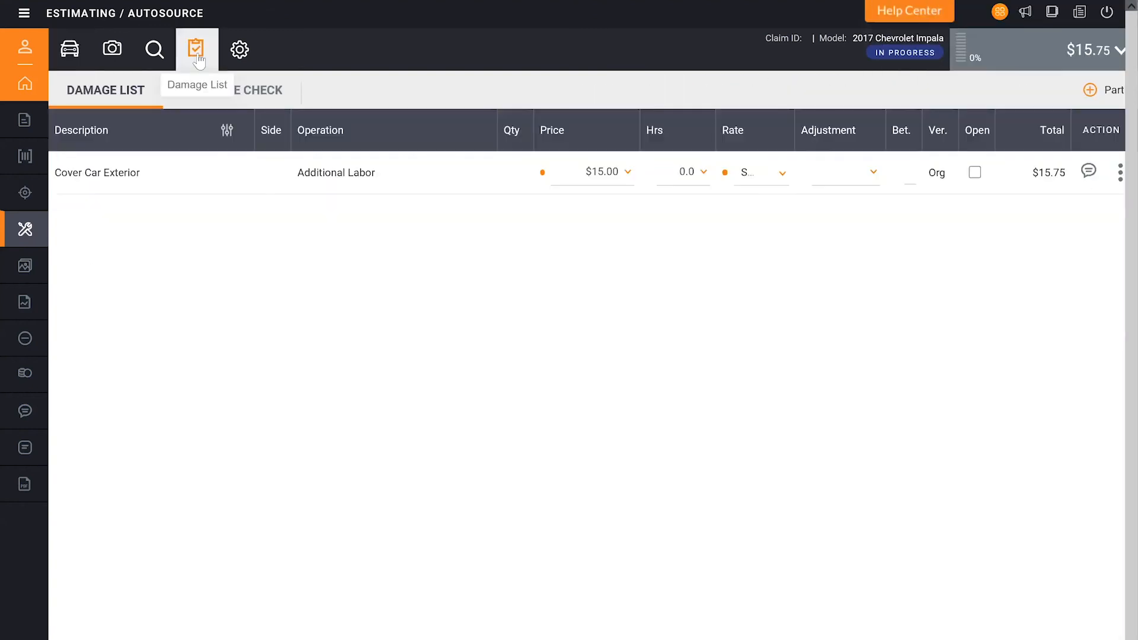